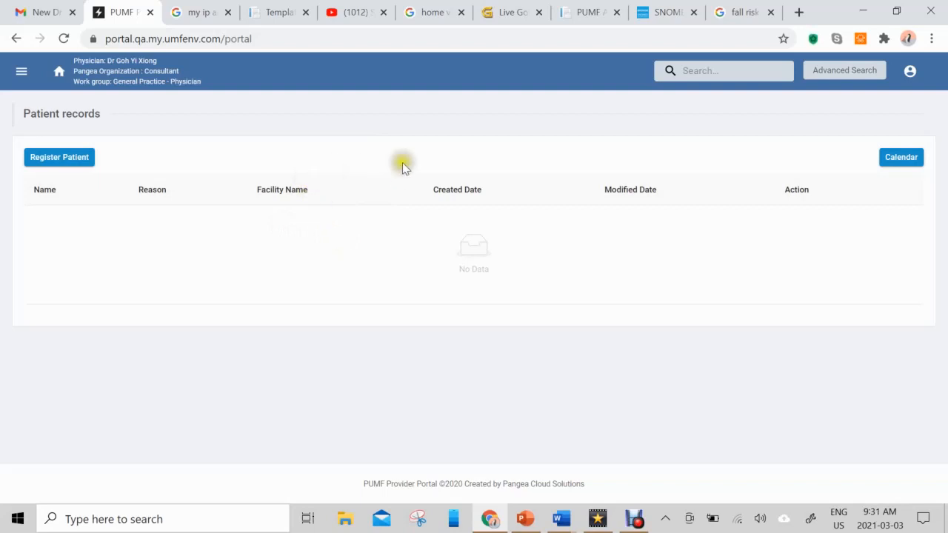
# Open the provider's activity templates and start creating a new template with the Create New option.
pyautogui.click(729, 71)
pyautogui.click(23, 75)
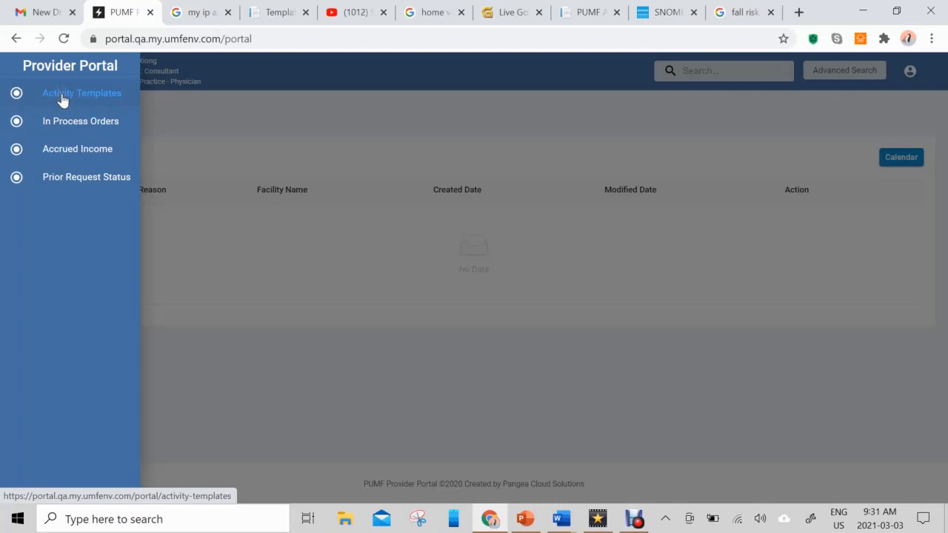
pyautogui.click(63, 100)
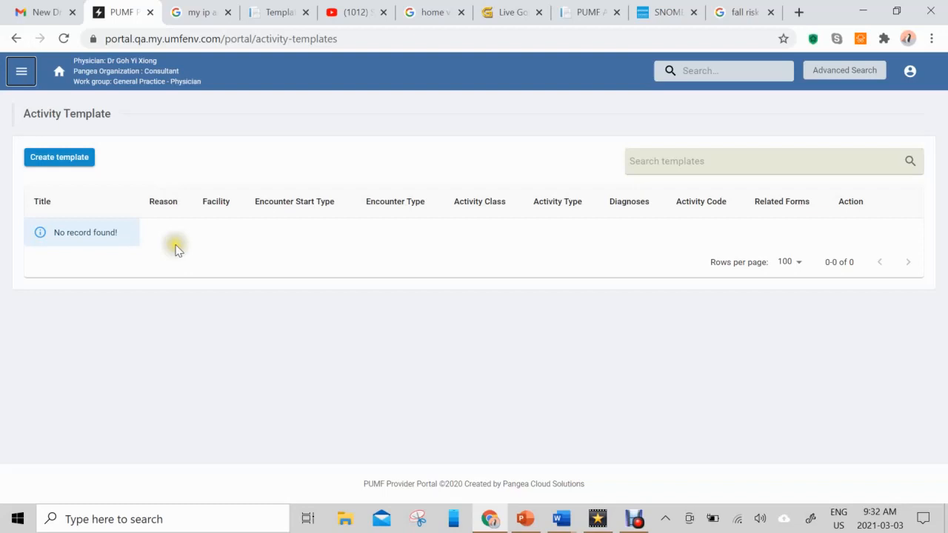
pyautogui.click(63, 164)
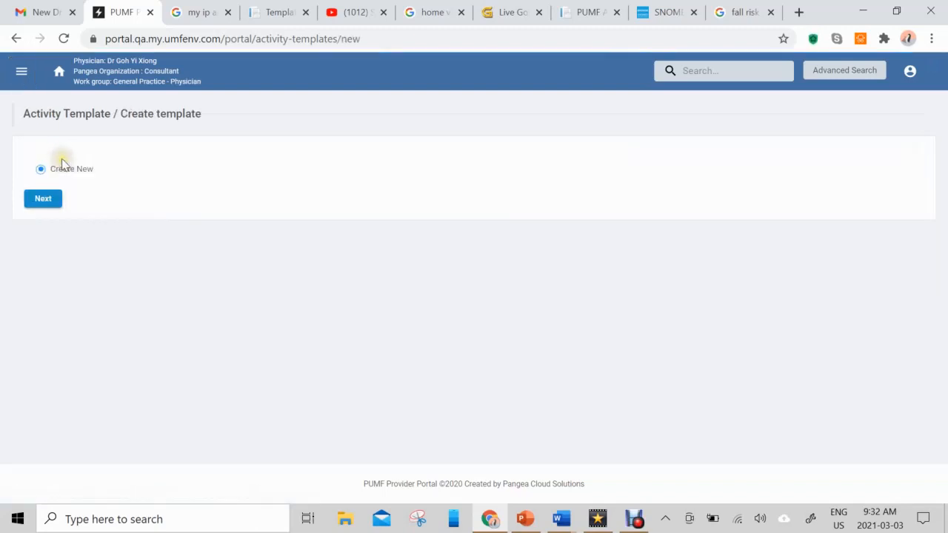
pyautogui.click(43, 198)
pyautogui.click(43, 199)
pyautogui.click(711, 189)
pyautogui.moveTo(944, 202); pyautogui.dragTo(941, 211)
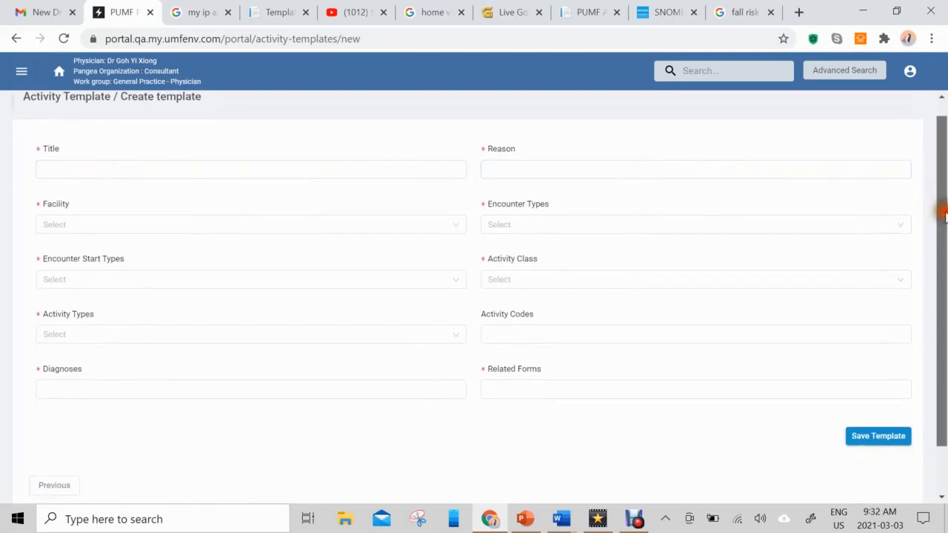
# Enter "eSOAP General Practice in Office" as the template title.
pyautogui.click(269, 167)
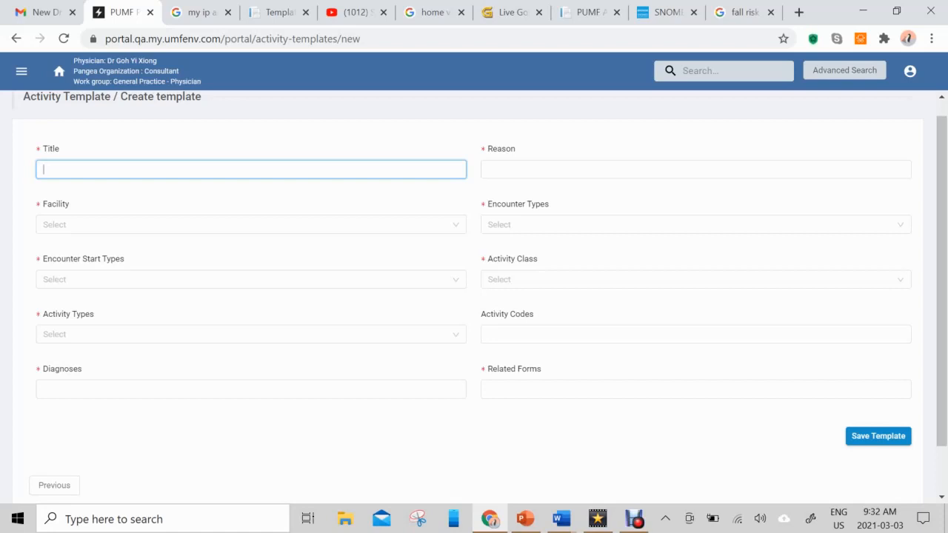
pyautogui.write('eSOAP')
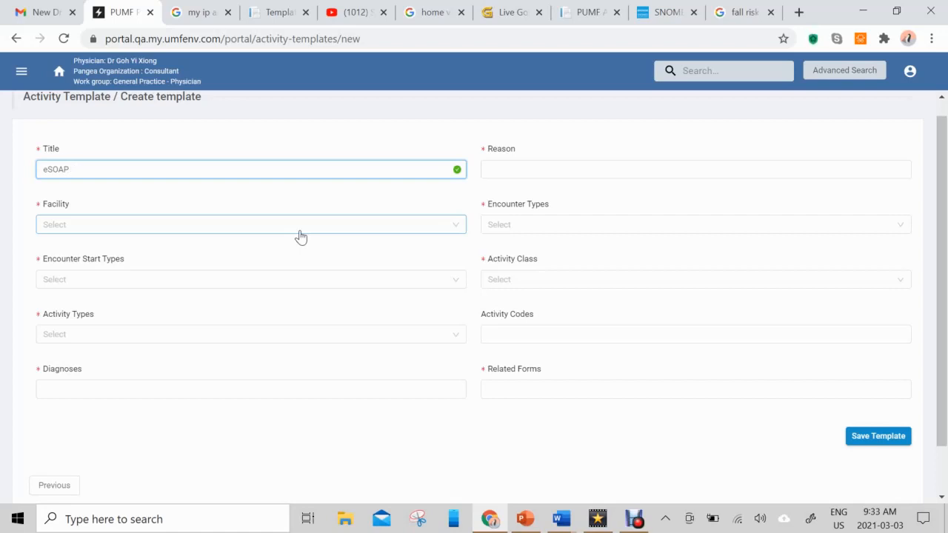
pyautogui.write('General Practe')
pyautogui.press('BackSpace')
pyautogui.write('ce in Office')
# Set the template's facility to Provider's Office.
pyautogui.click(318, 230)
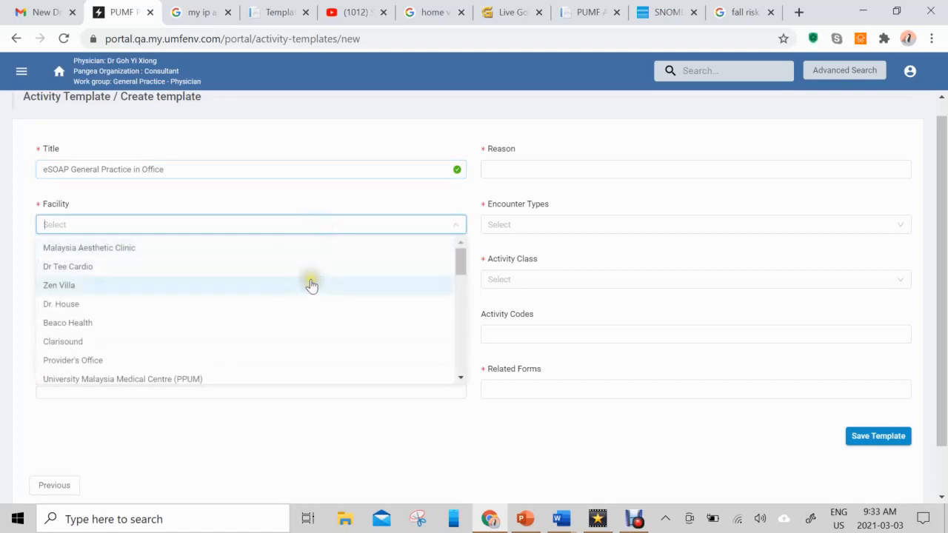
pyautogui.scroll(-1, 311, 285)
pyautogui.scroll(-1, 311, 285)
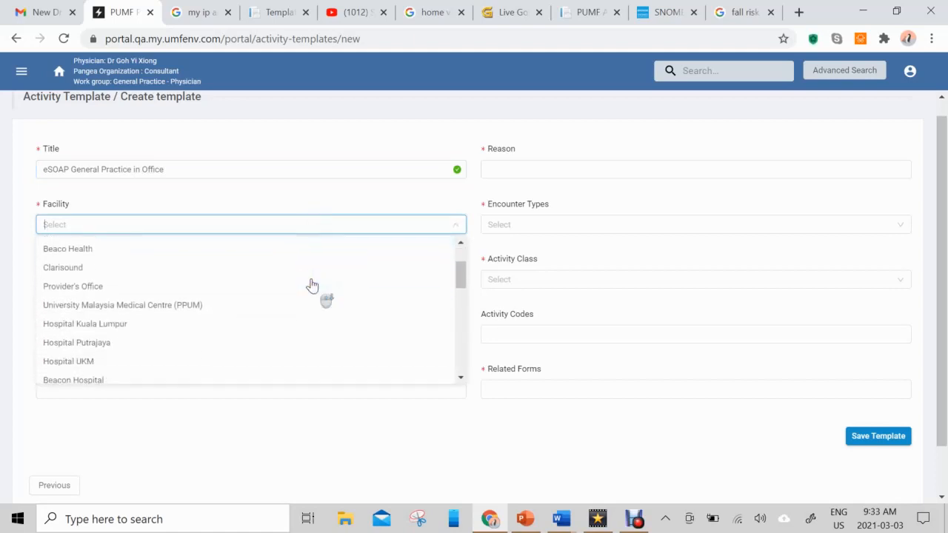
pyautogui.click(292, 286)
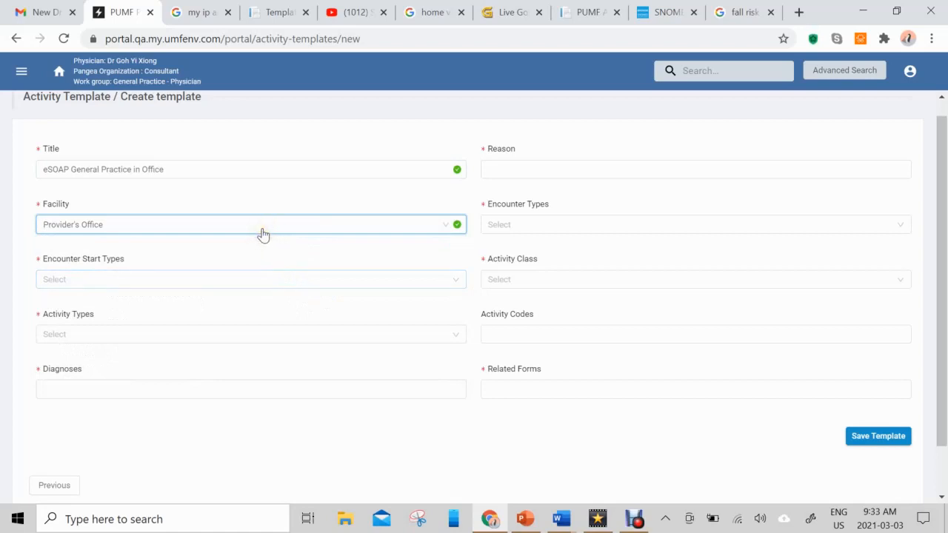
# Set the encounter start type to Elective and the activity type to CPT.
pyautogui.click(257, 282)
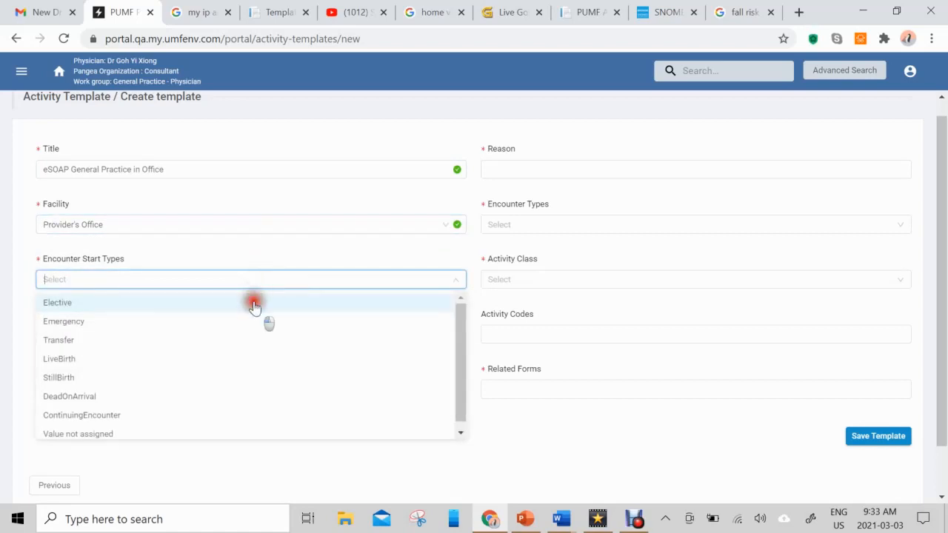
pyautogui.click(255, 303)
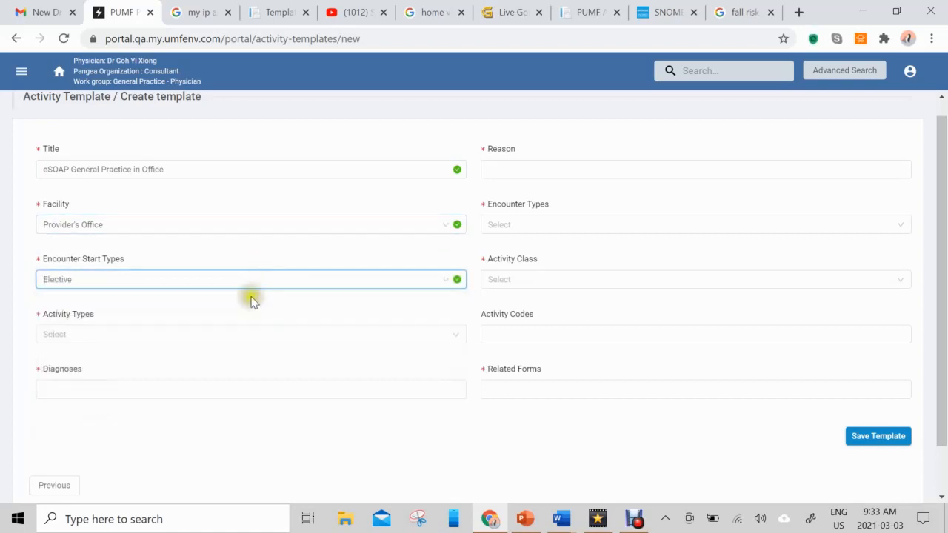
pyautogui.click(237, 339)
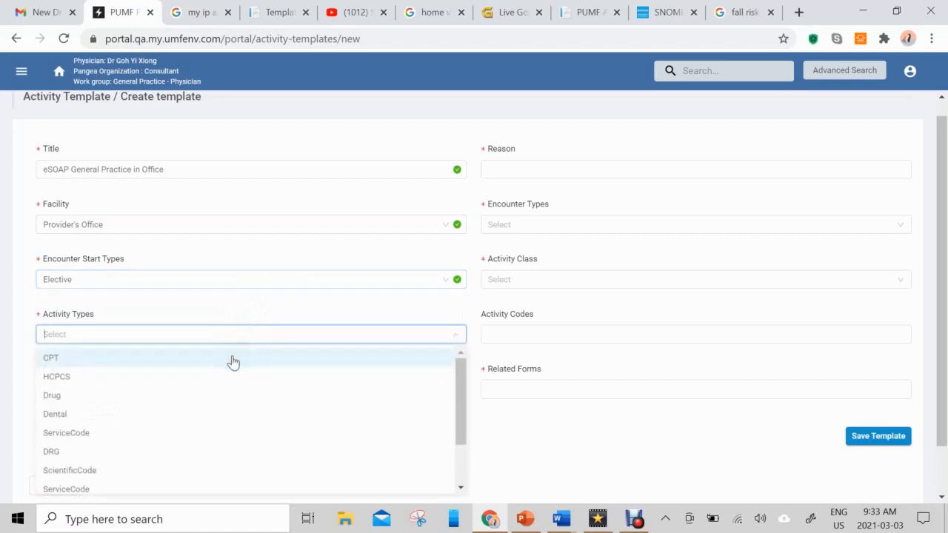
pyautogui.click(233, 362)
# Search the diagnoses for "unspecified pain" and add R52 Pain, unspecified to the template.
pyautogui.click(211, 396)
pyautogui.click(211, 397)
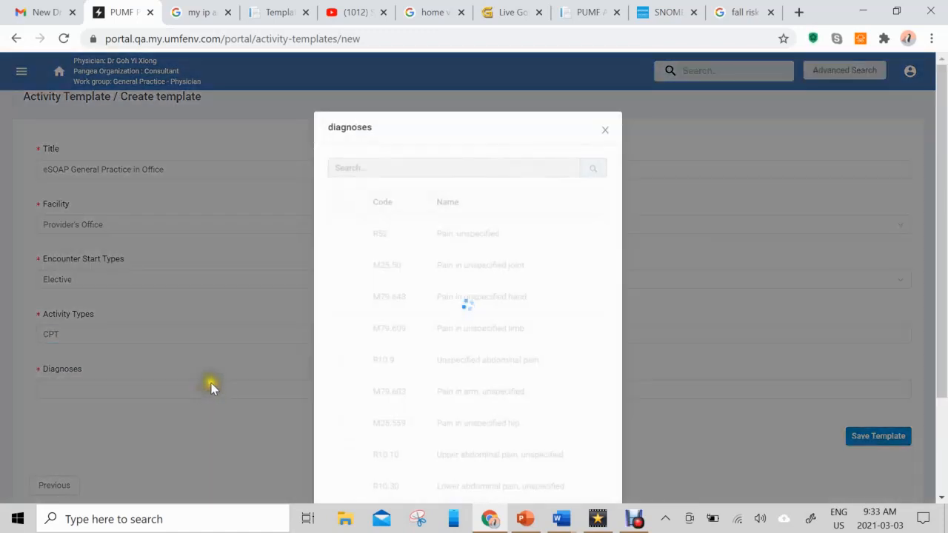
pyautogui.click(392, 168)
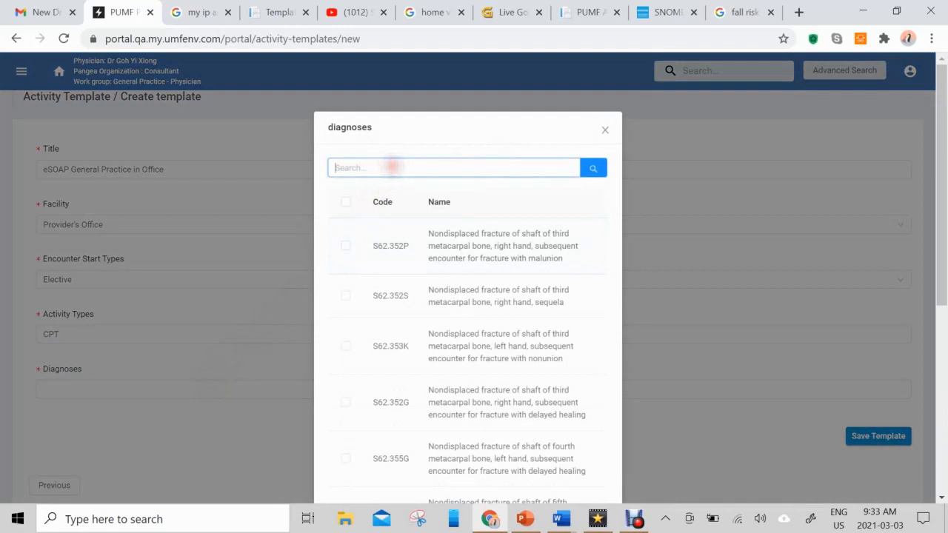
pyautogui.write('uns')
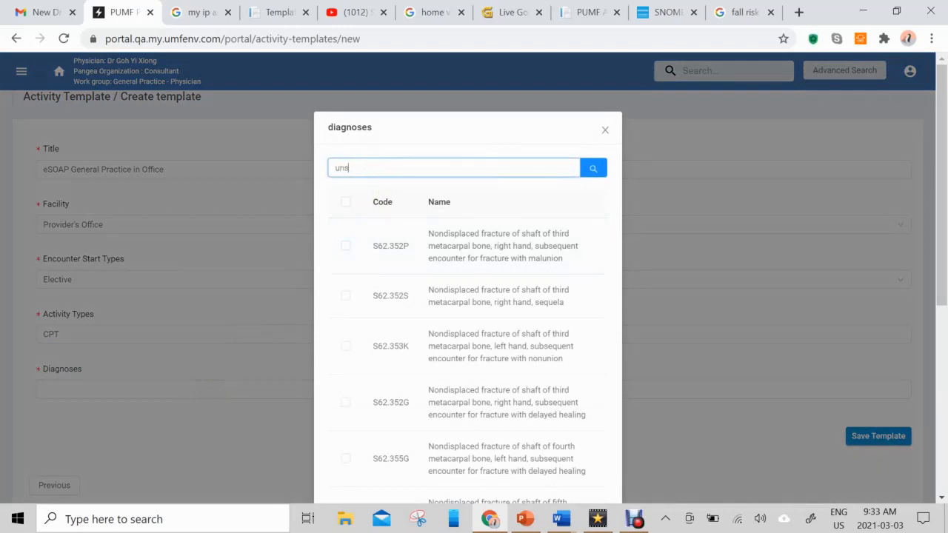
pyautogui.write('pecified pain')
pyautogui.press('Return')
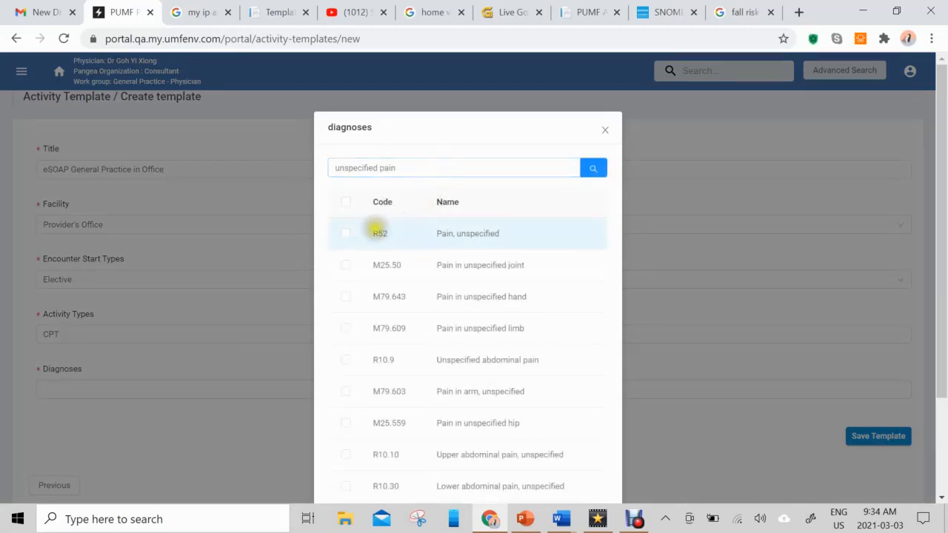
pyautogui.click(345, 234)
pyautogui.scroll(-2, 504, 274)
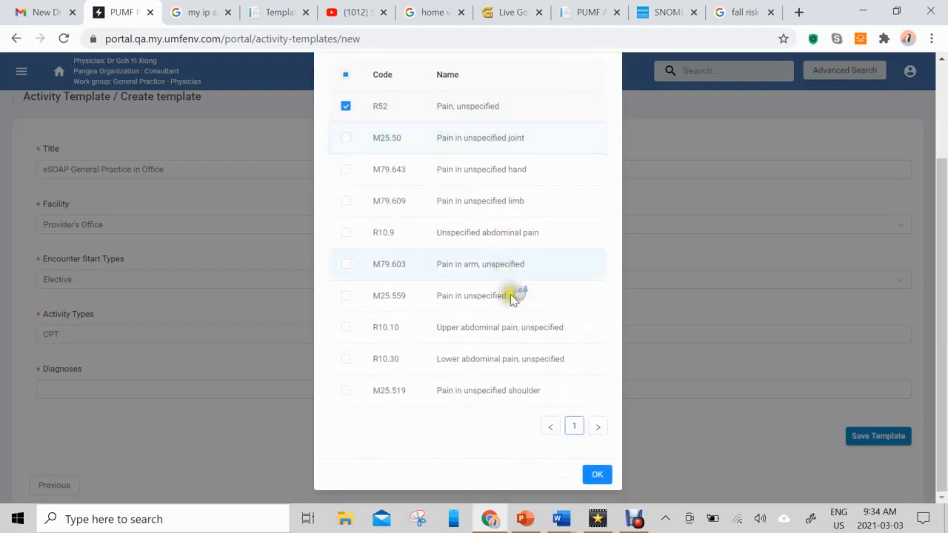
pyautogui.click(597, 474)
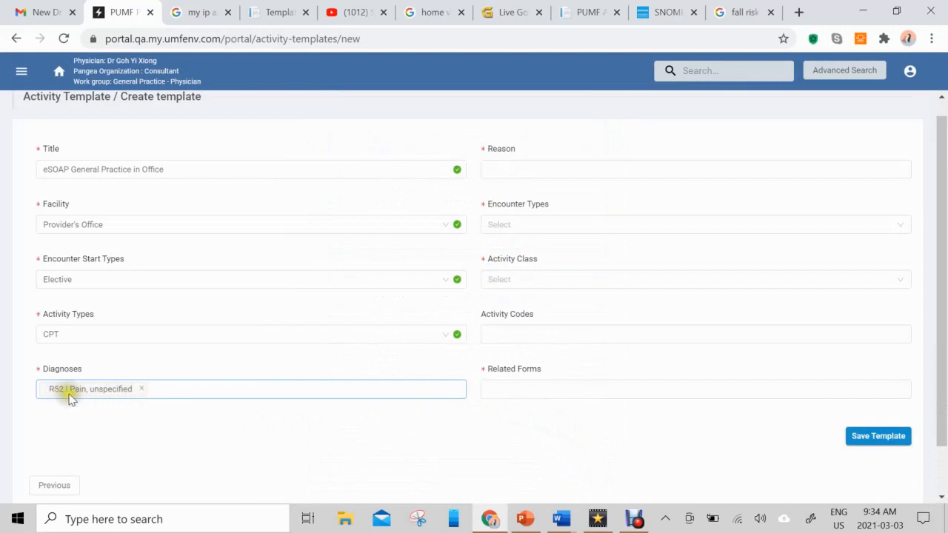
# Enter "Pain?" as the reason for the template.
pyautogui.scroll(1, 589, 367)
pyautogui.click(582, 184)
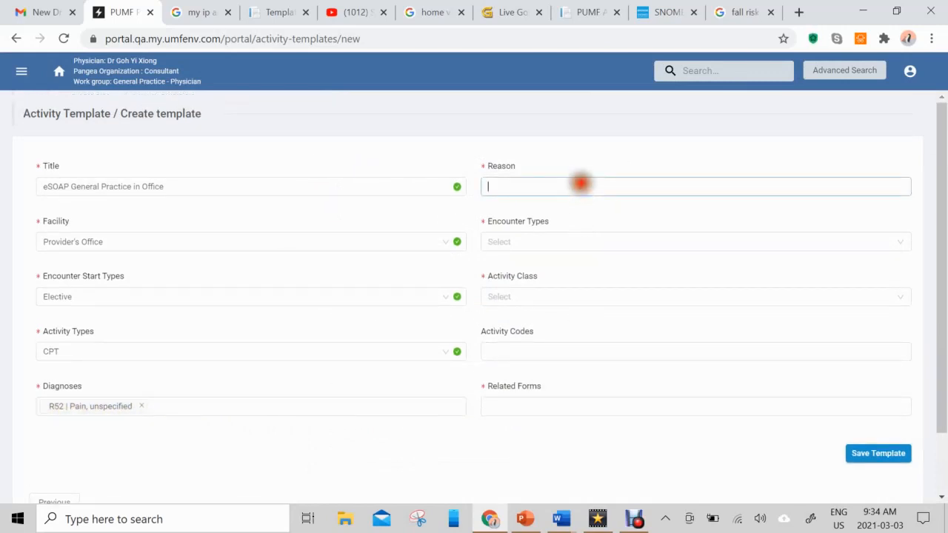
pyautogui.write('Pain?')
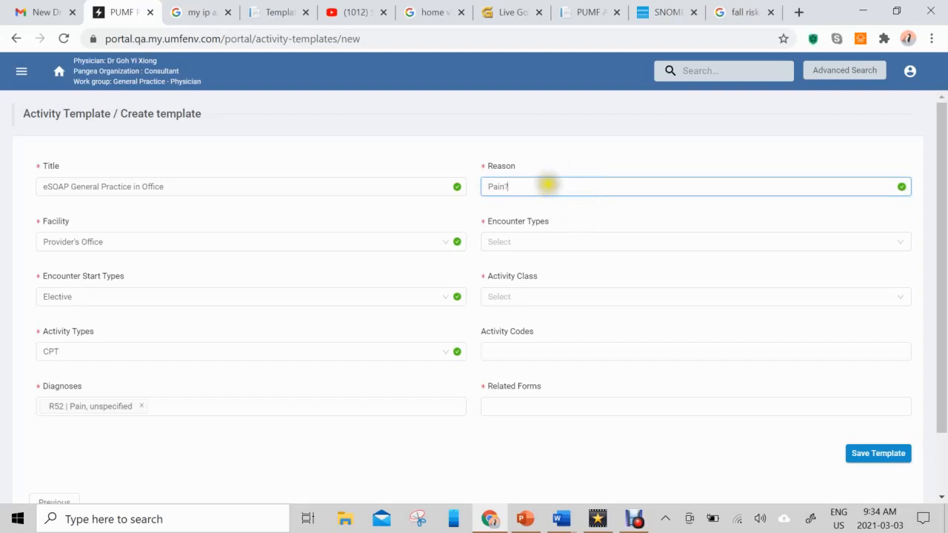
# Set the encounter type to NoBedNoemergencyRoom and the activity class to Clinical Visit.
pyautogui.click(554, 243)
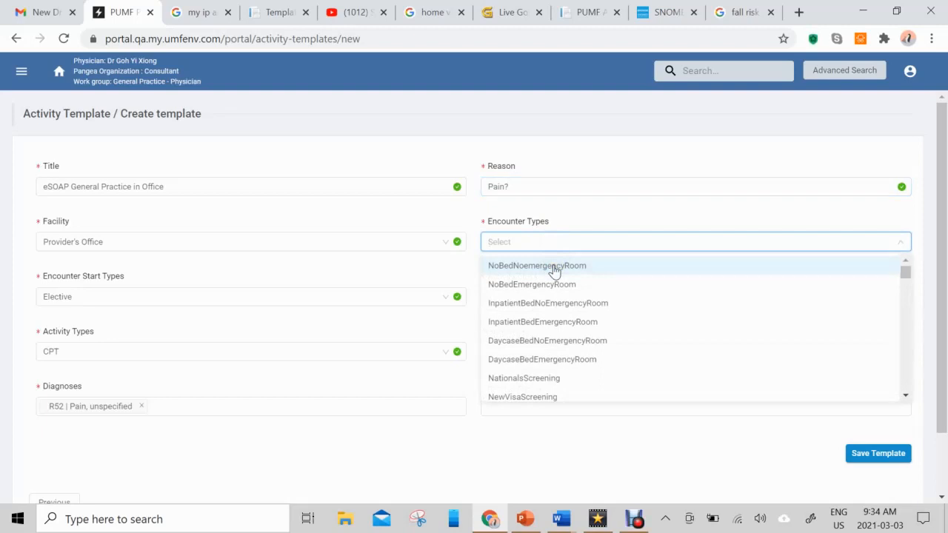
pyautogui.click(554, 267)
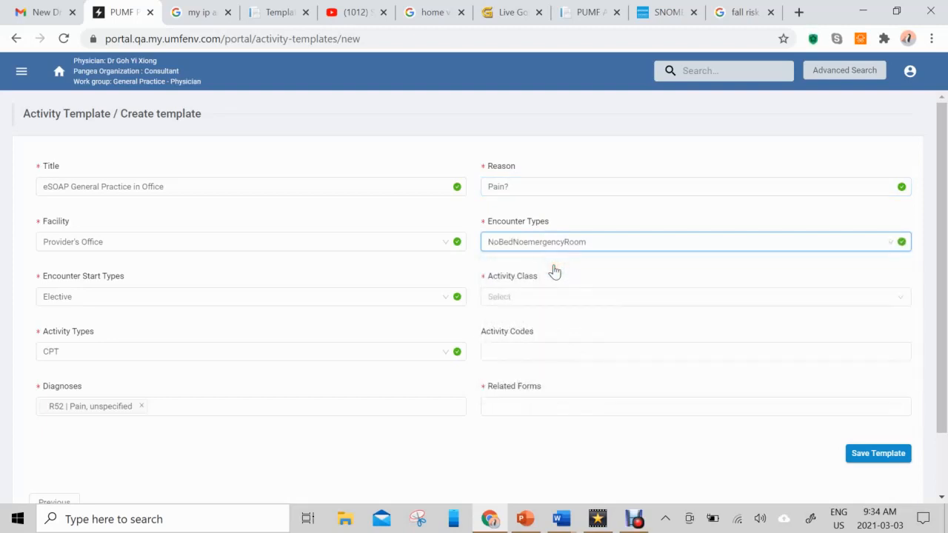
pyautogui.click(551, 302)
pyautogui.click(544, 320)
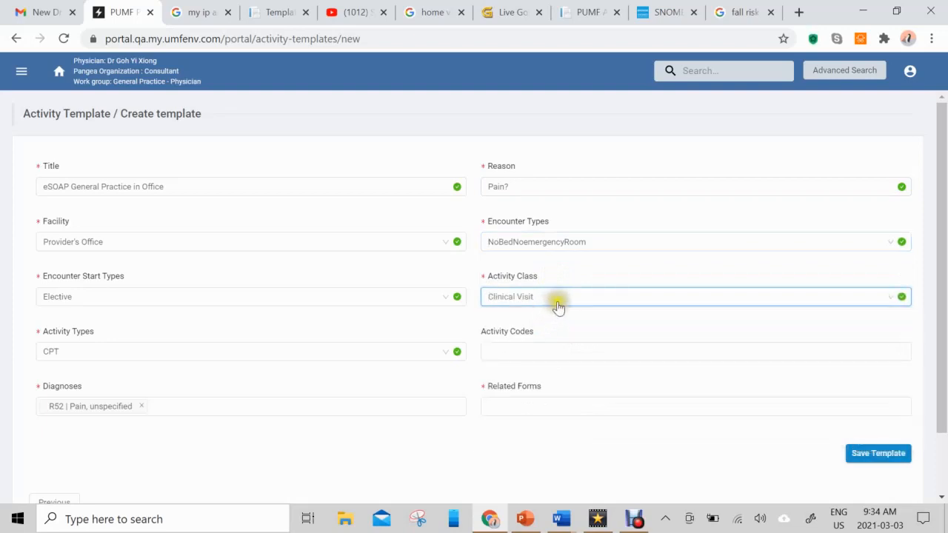
# Add activity code 99203 with quantity 1 to the template and close the activity codes dialog.
pyautogui.click(555, 359)
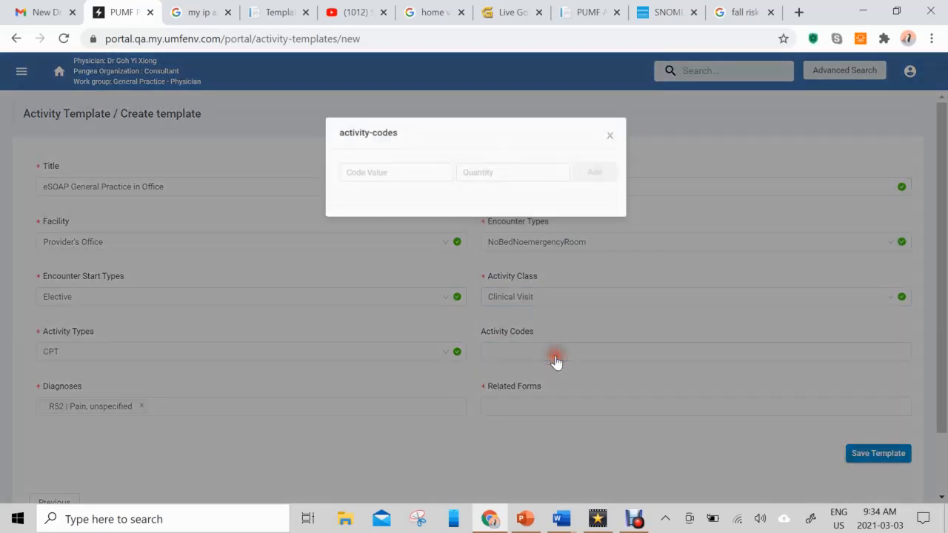
pyautogui.click(398, 170)
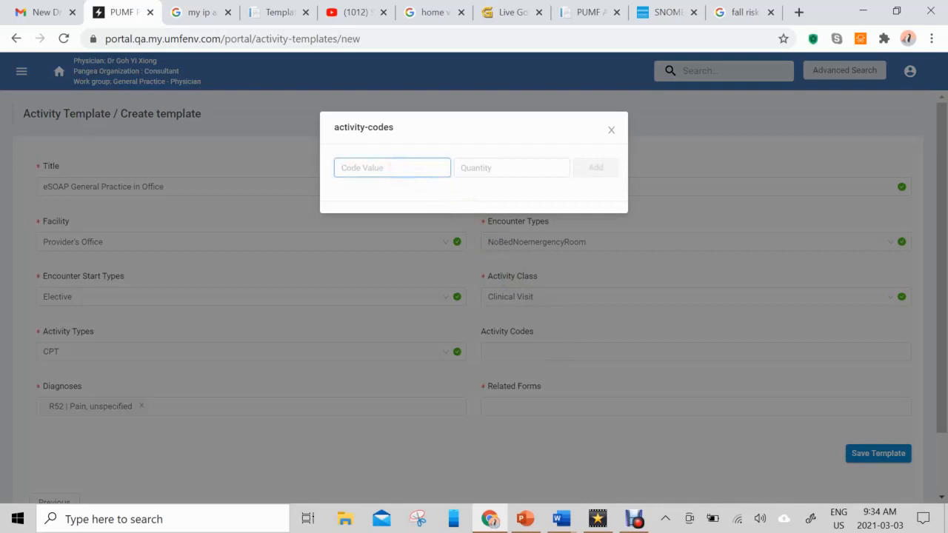
pyautogui.write('99203')
pyautogui.click(491, 167)
pyautogui.write('1')
pyautogui.click(595, 169)
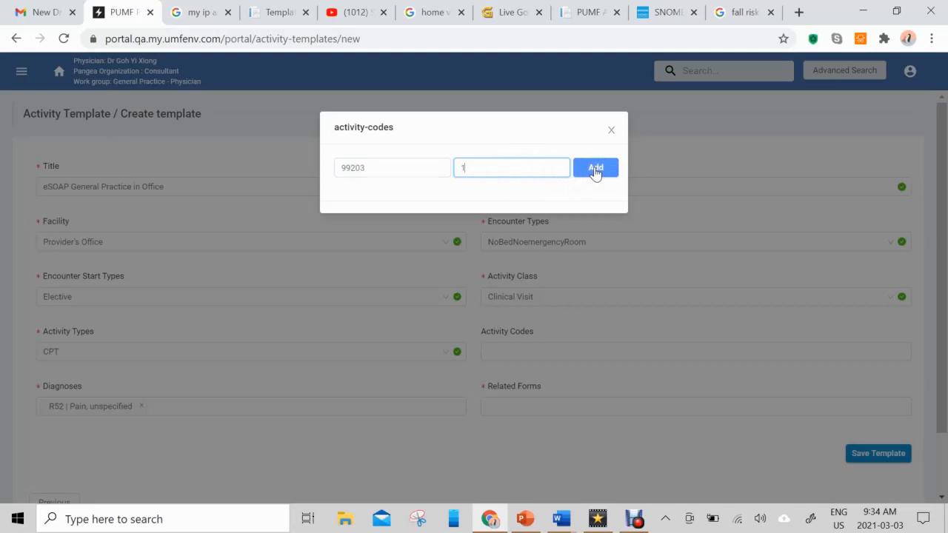
pyautogui.click(595, 169)
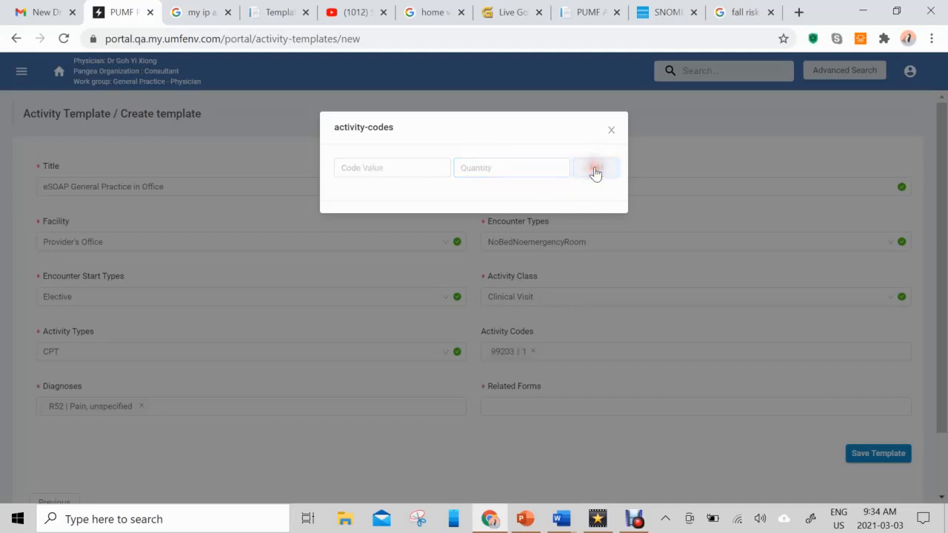
pyautogui.click(609, 130)
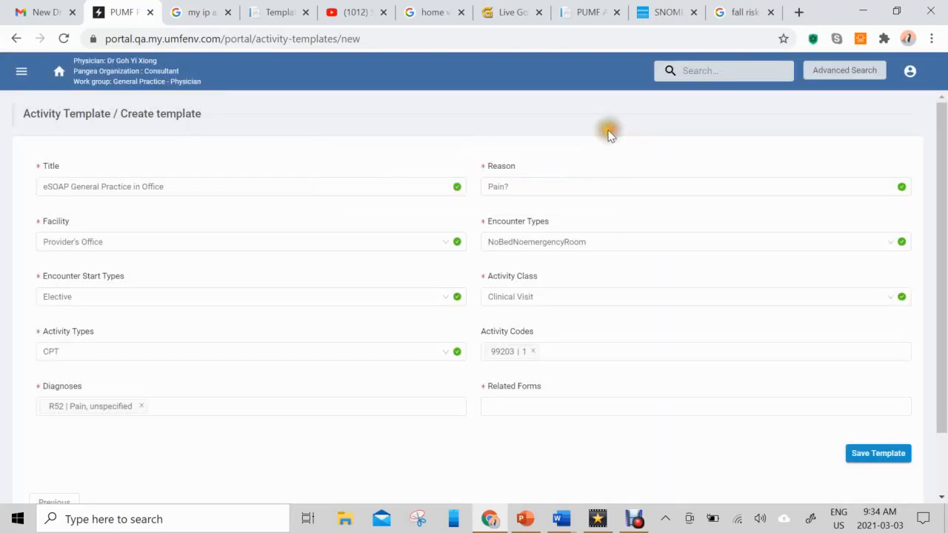
# Add the eSOAP General form to the template's related forms and mark it as imperative.
pyautogui.click(590, 412)
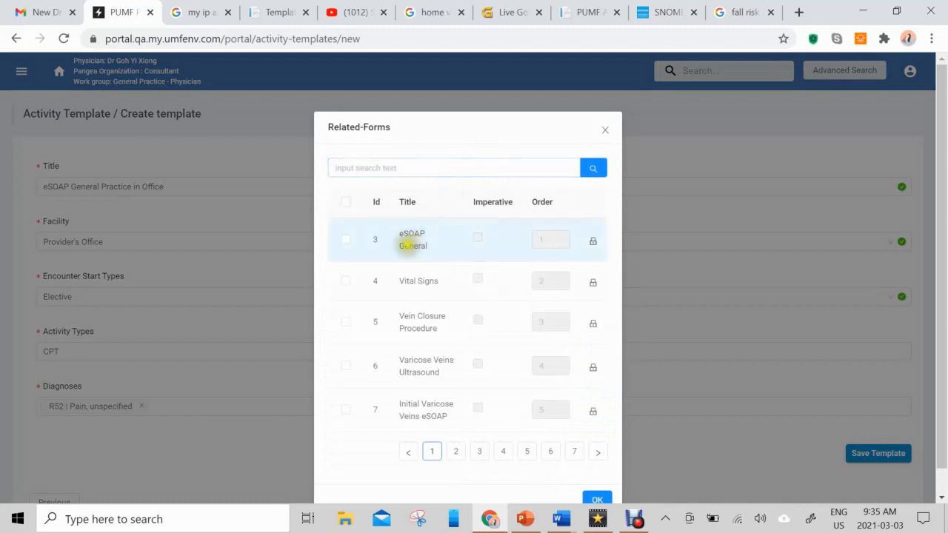
pyautogui.click(345, 242)
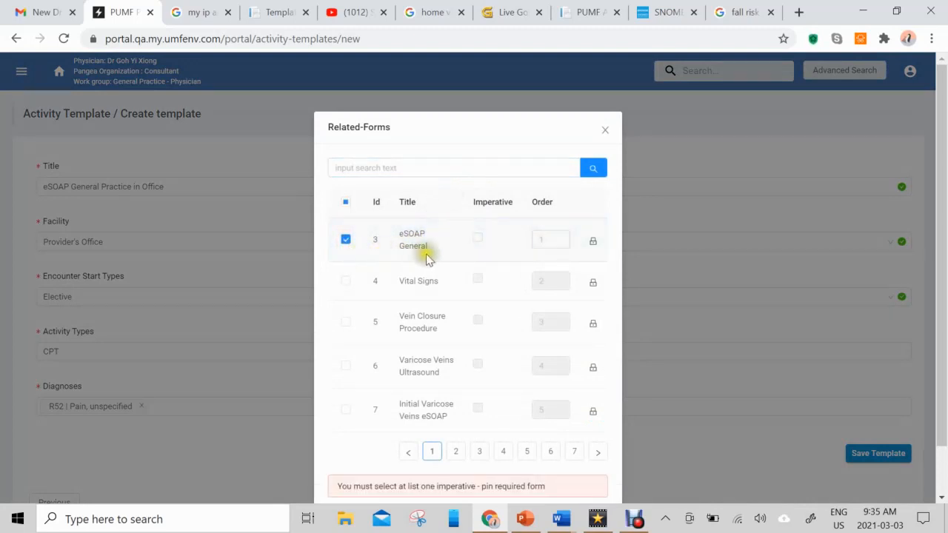
pyautogui.click(478, 238)
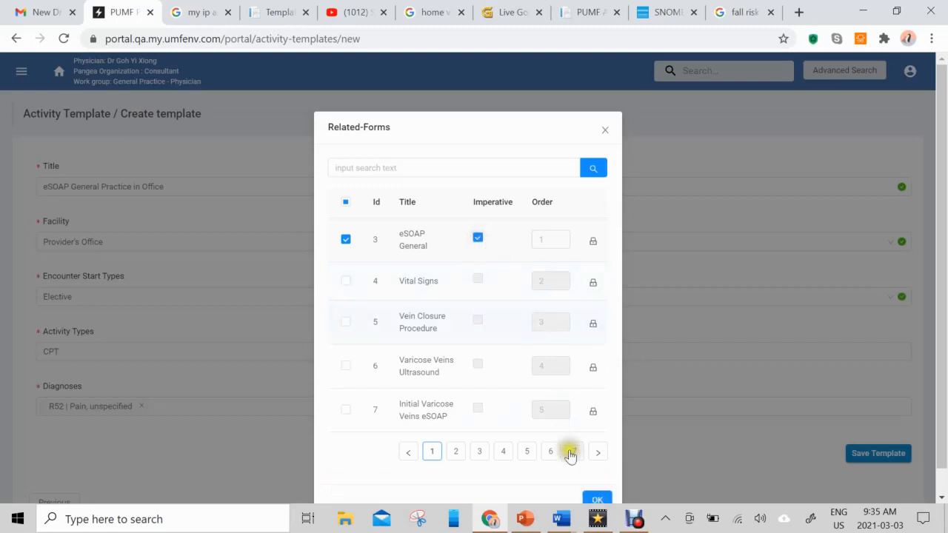
pyautogui.click(590, 497)
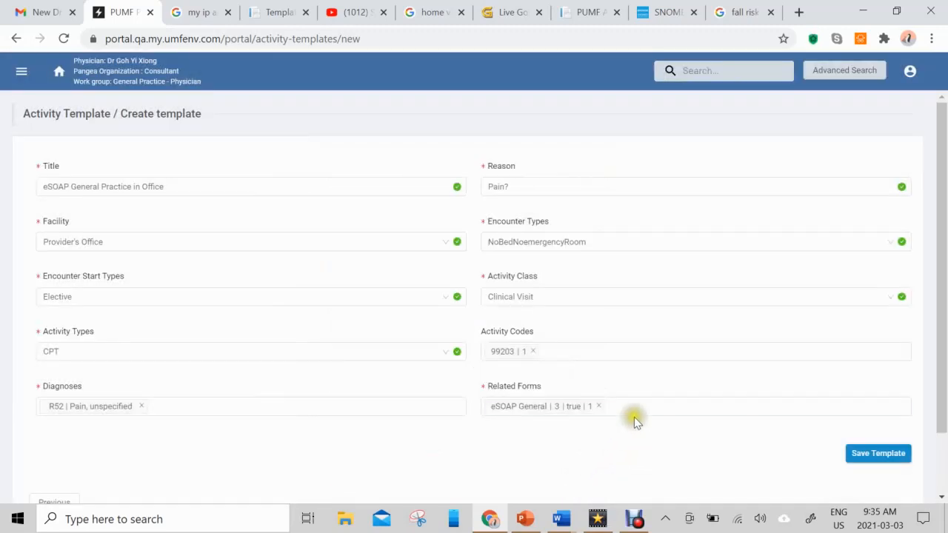
# Add the Vital Signs form to the template's related forms without marking it imperative, and save the template.
pyautogui.click(638, 410)
pyautogui.click(405, 158)
pyautogui.write('v')
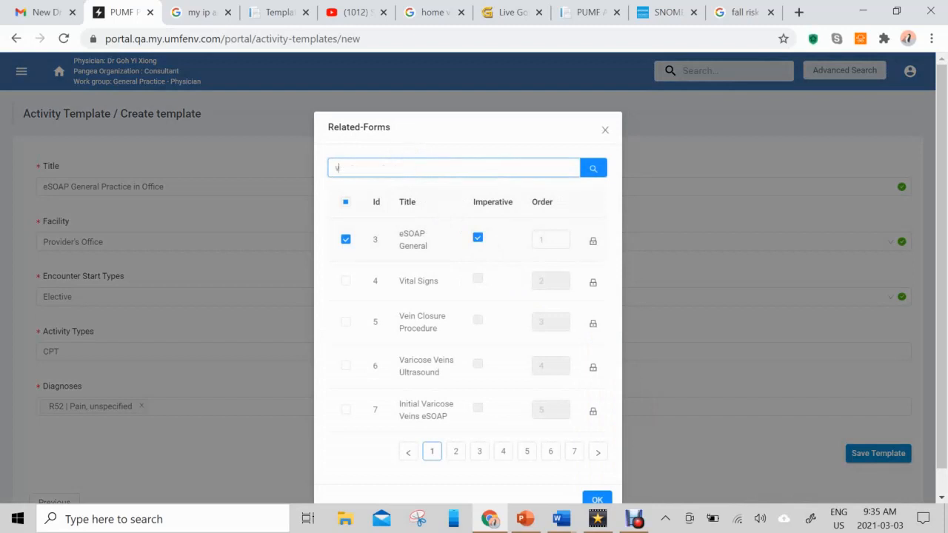
pyautogui.write('ital signs')
pyautogui.press('Return')
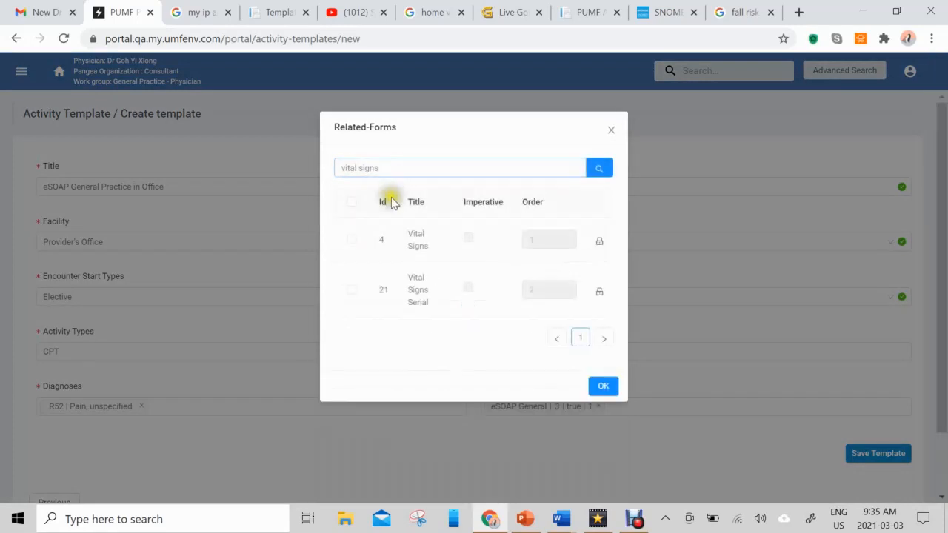
pyautogui.click(351, 239)
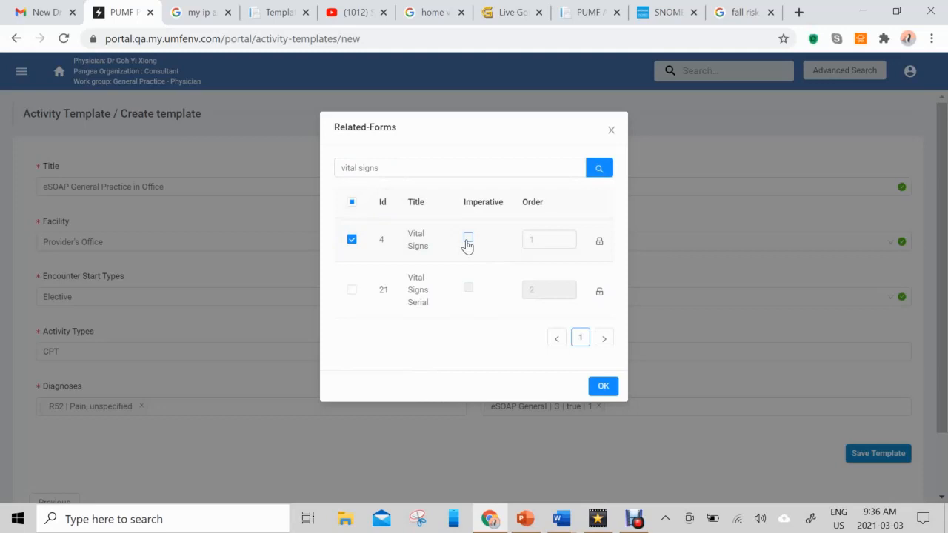
pyautogui.click(467, 239)
pyautogui.click(468, 238)
pyautogui.click(605, 387)
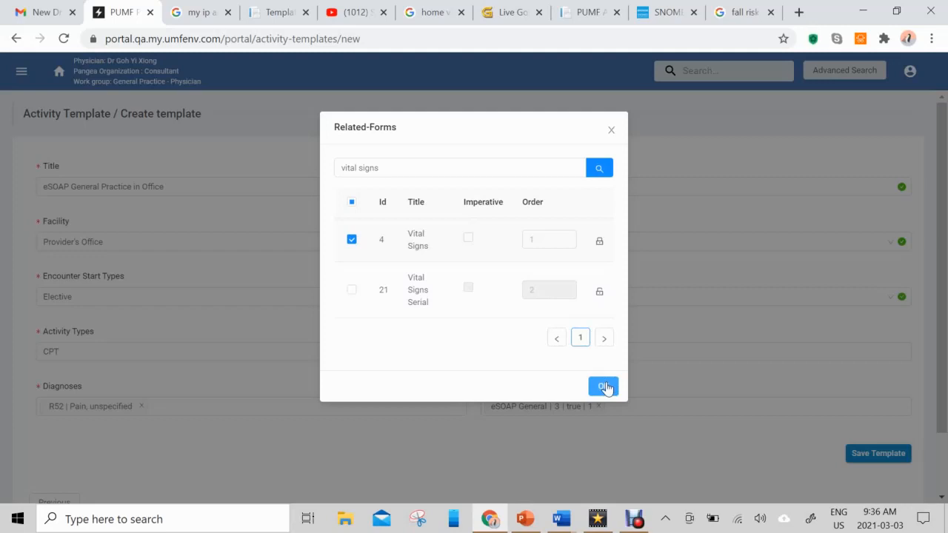
pyautogui.click(605, 387)
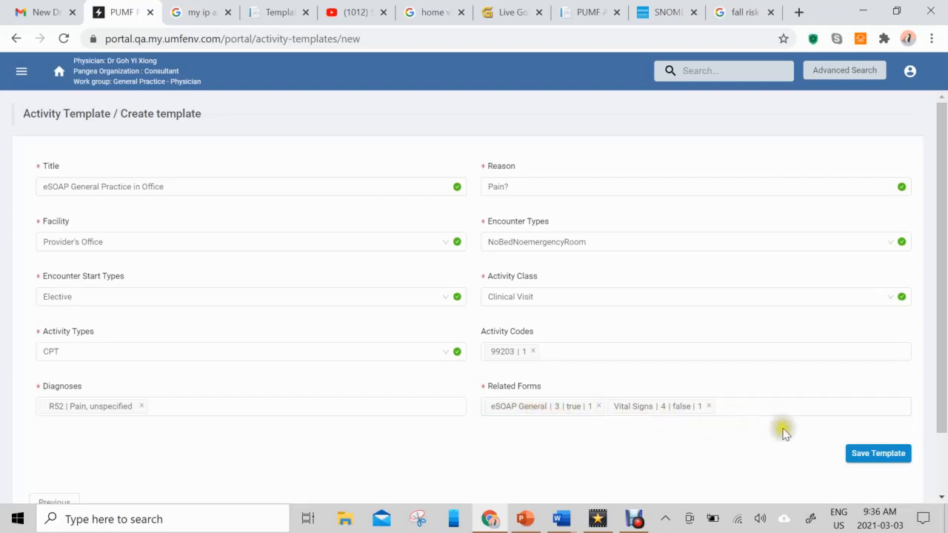
pyautogui.click(868, 455)
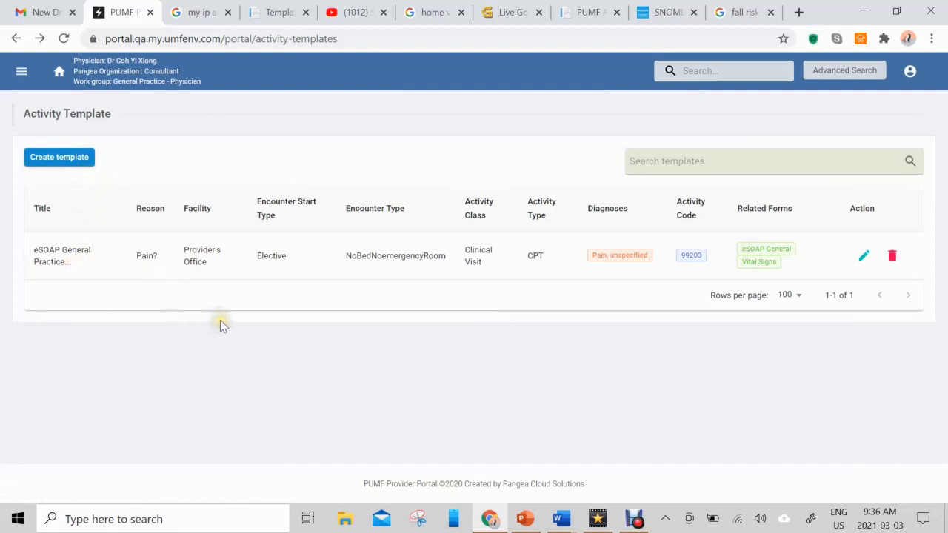
# Search for the patient by first name and create a new activity for her from the eSOAP General Practice in Office template.
pyautogui.click(726, 71)
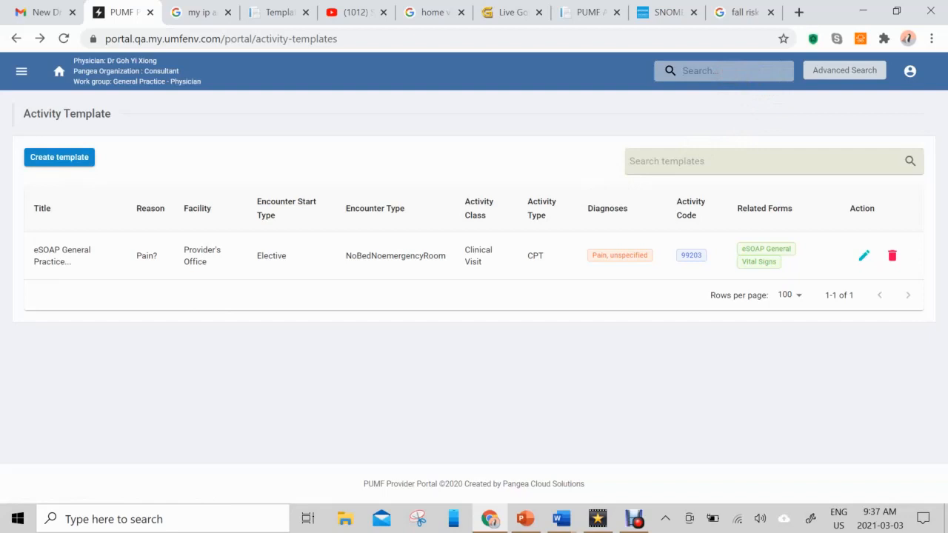
pyautogui.write('jaida')
pyautogui.press('Return')
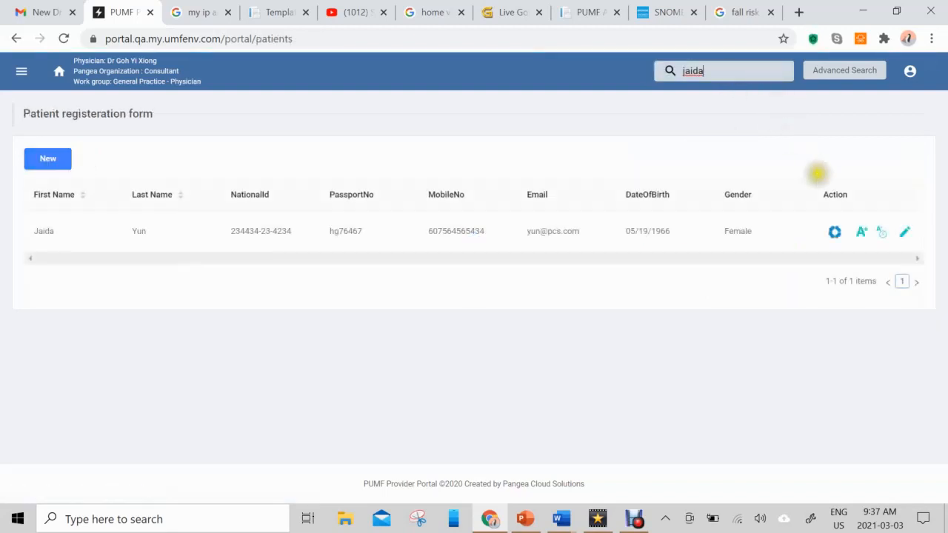
pyautogui.click(860, 234)
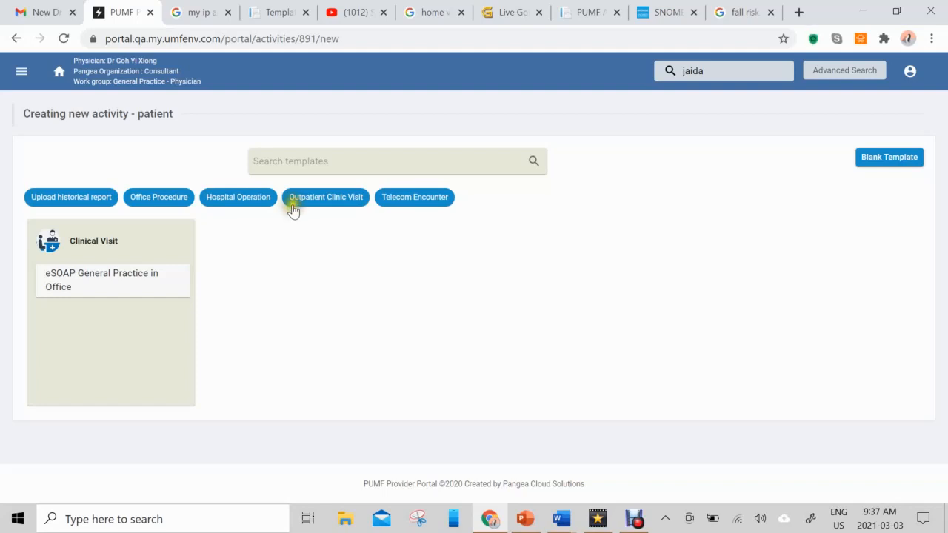
pyautogui.click(112, 279)
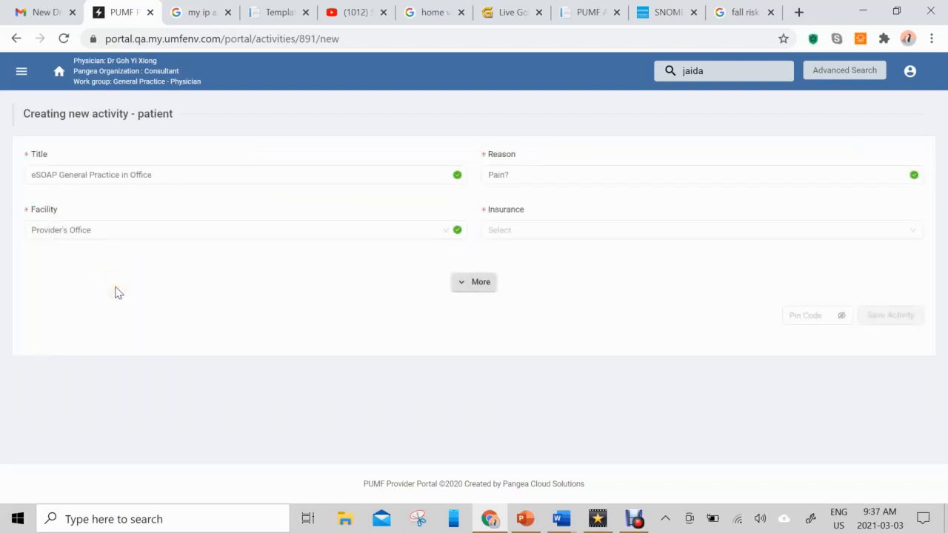
# Change the activity's reason to "Pain in RT knee" and set the insurance to Self Pay.
pyautogui.click(118, 176)
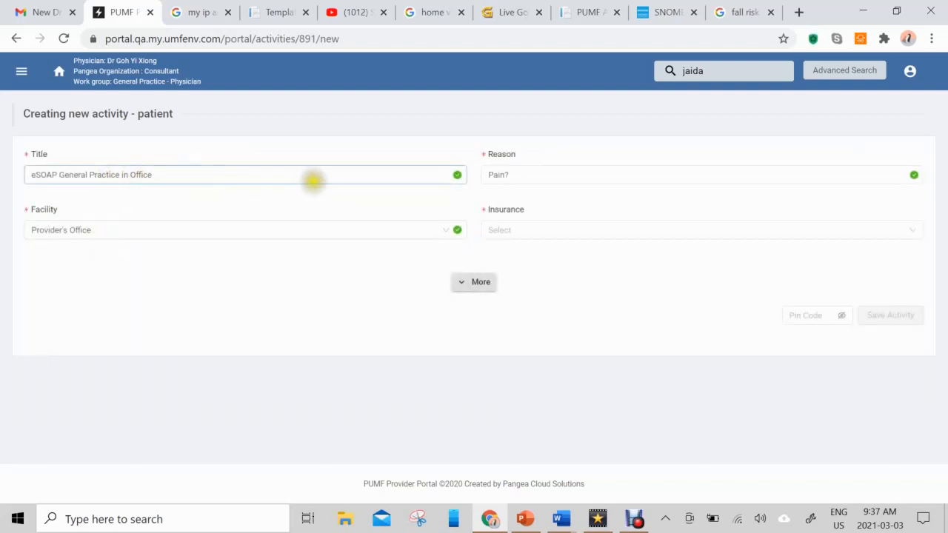
pyautogui.click(492, 176)
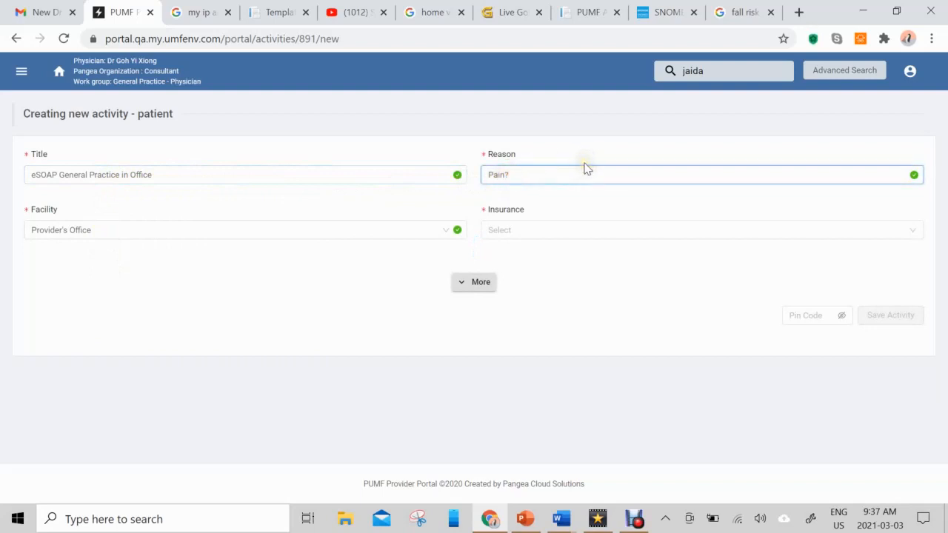
pyautogui.write('in RT knee')
pyautogui.click(590, 229)
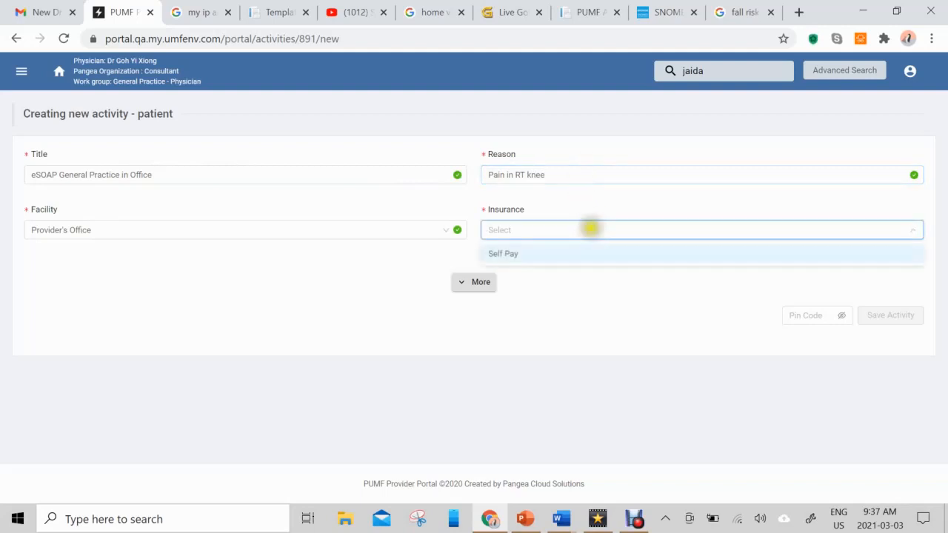
pyautogui.click(577, 261)
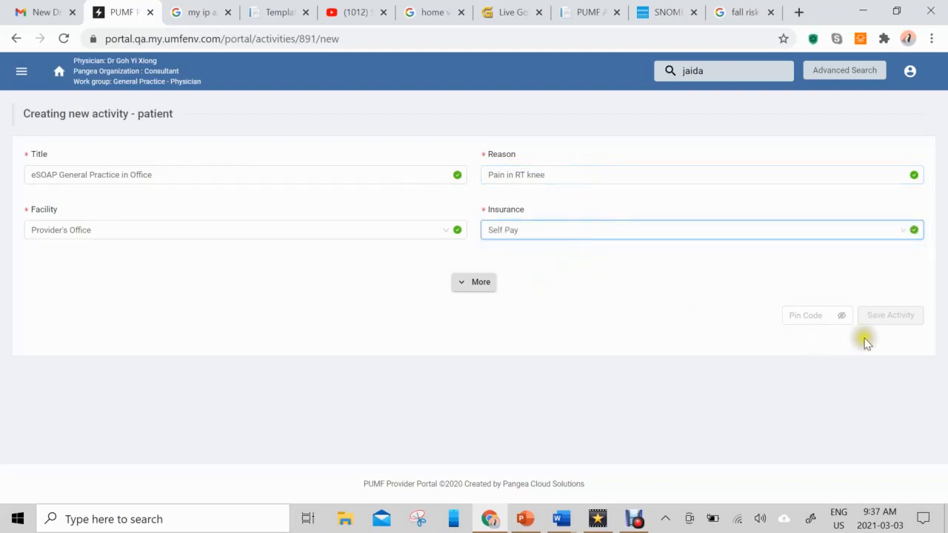
# Enter the physician's pin code and save the activity.
pyautogui.click(809, 316)
pyautogui.write('••••')
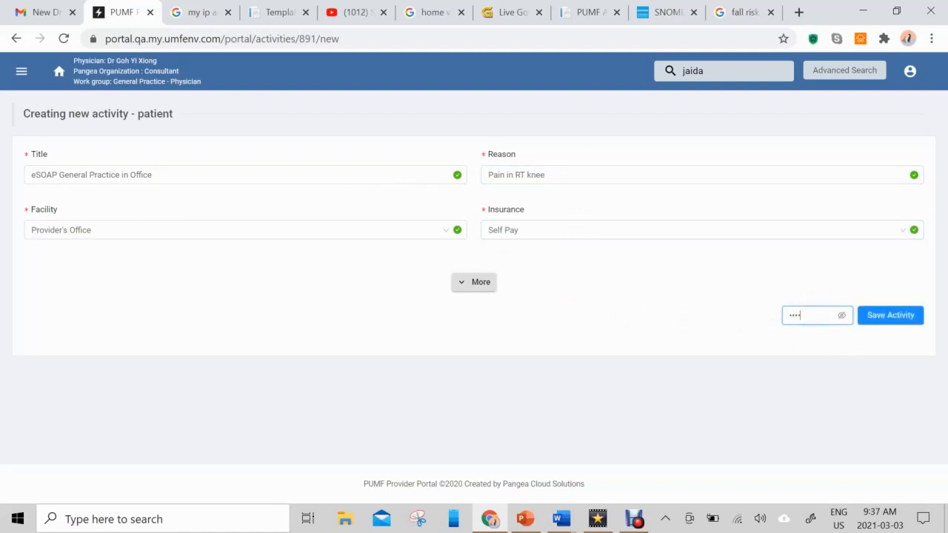
pyautogui.click(882, 316)
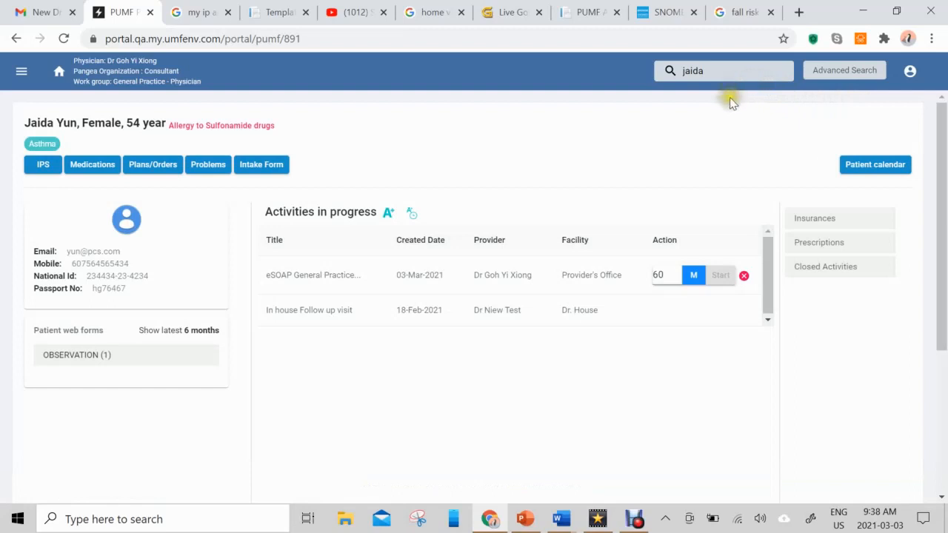
# Start the eSOAP General Practice activity in the patient's activities in progress and show its list of related forms.
pyautogui.moveTo(668, 275); pyautogui.dragTo(568, 324)
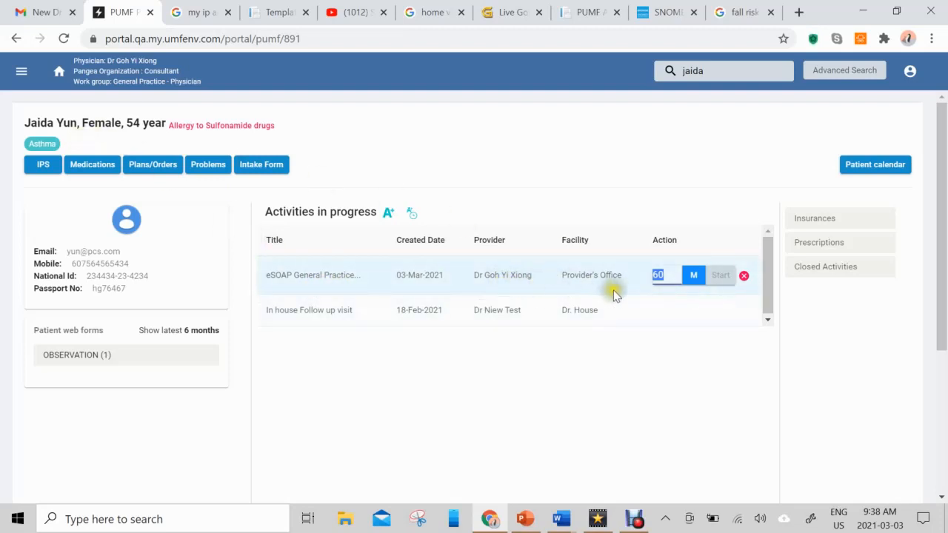
pyautogui.click(723, 278)
pyautogui.click(722, 277)
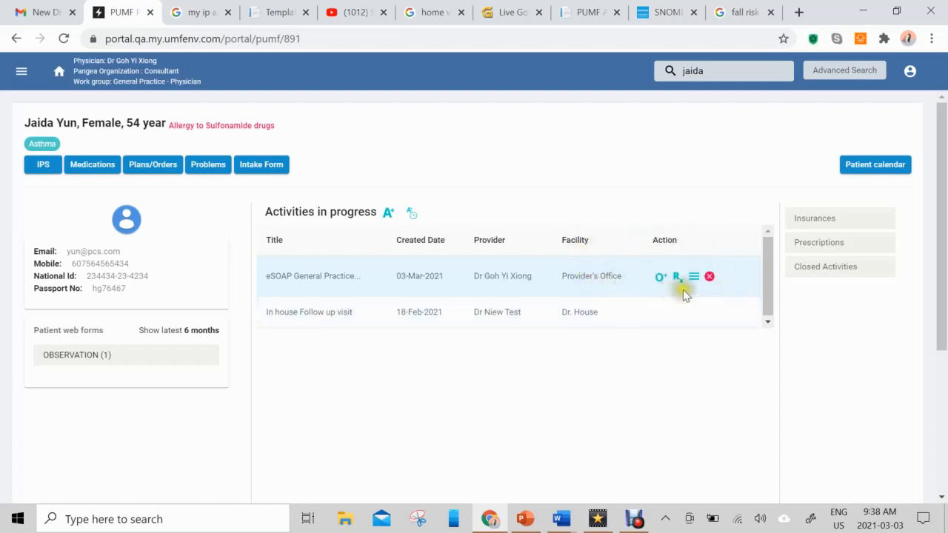
pyautogui.click(694, 277)
pyautogui.moveTo(693, 277)
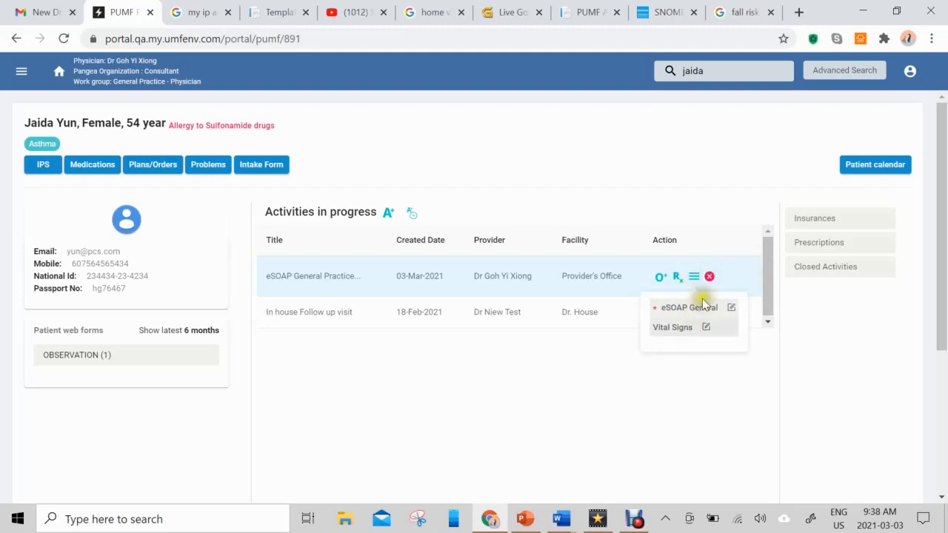